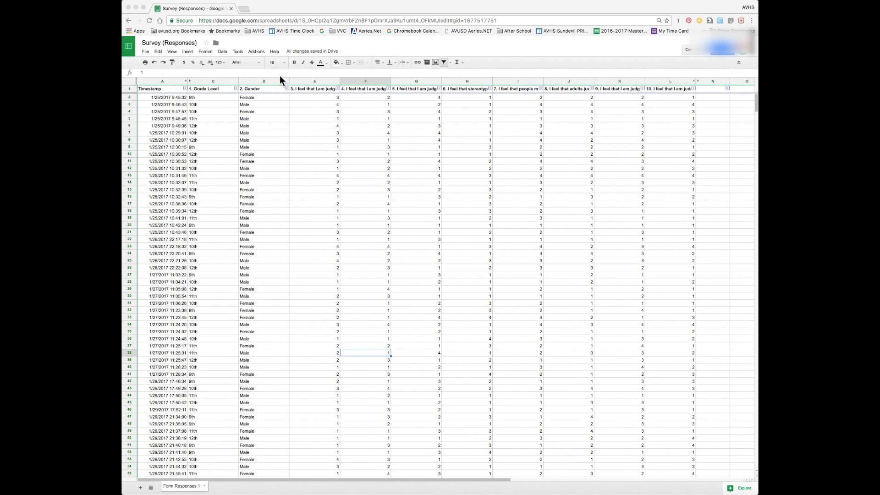
Create a new pivot table from the survey response data
click(222, 51)
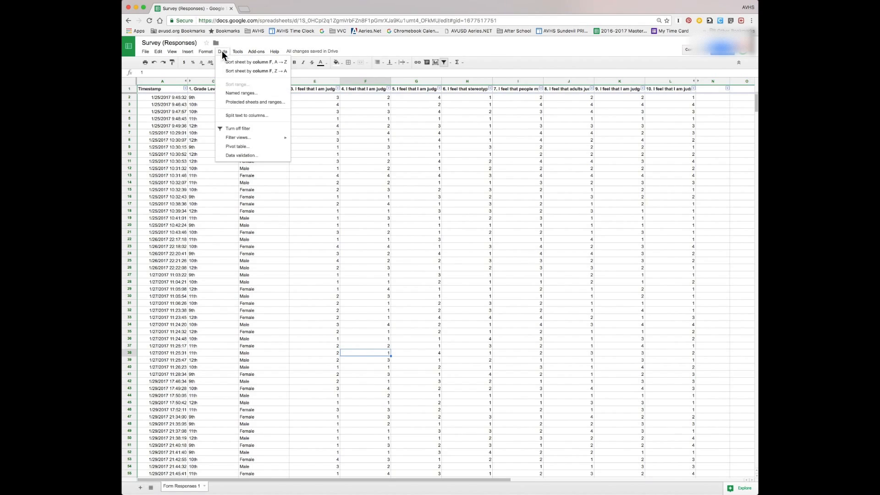
click(238, 147)
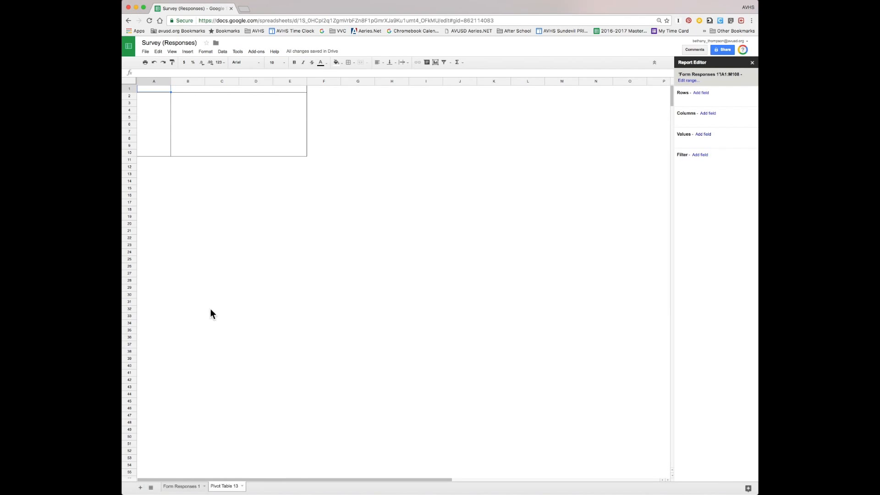
click(189, 486)
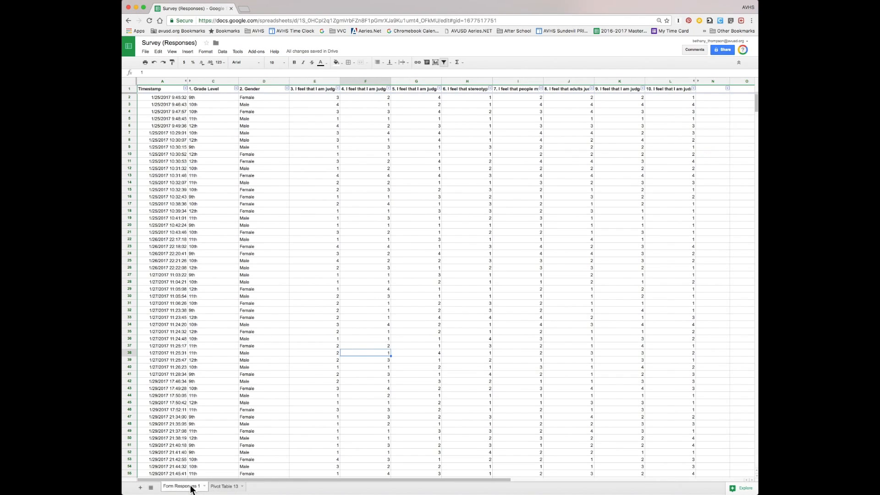
click(225, 486)
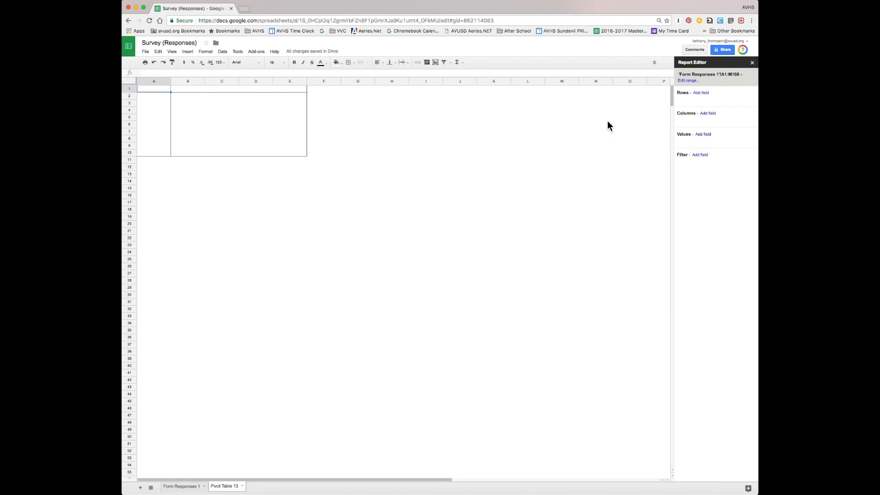
Group the pivot rows by 2. Gender and the columns by question 3 about gender stereotypes
click(700, 93)
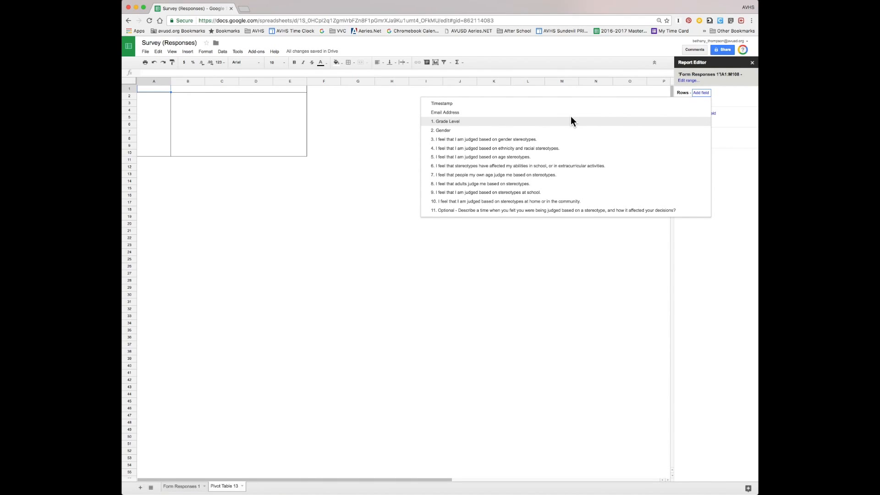
click(493, 131)
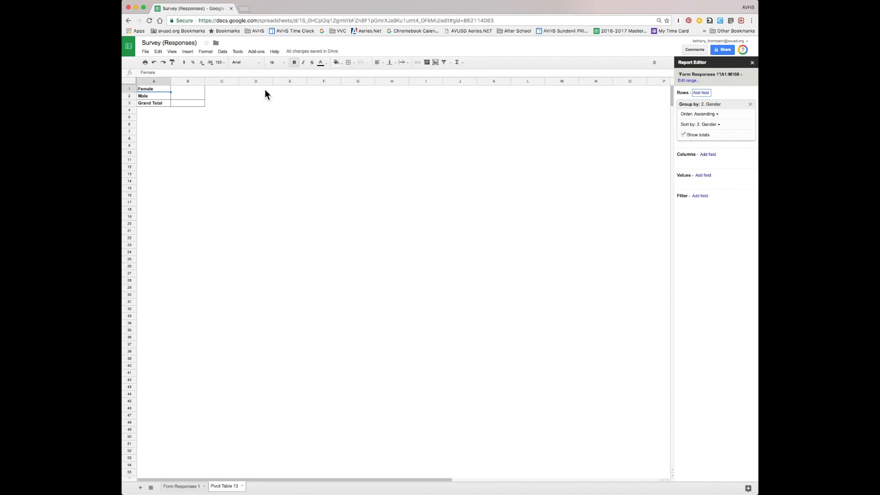
click(707, 155)
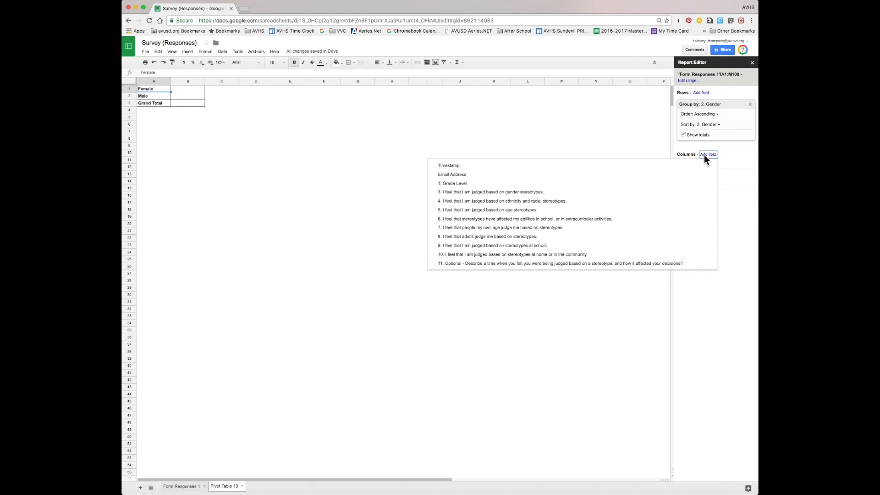
click(629, 192)
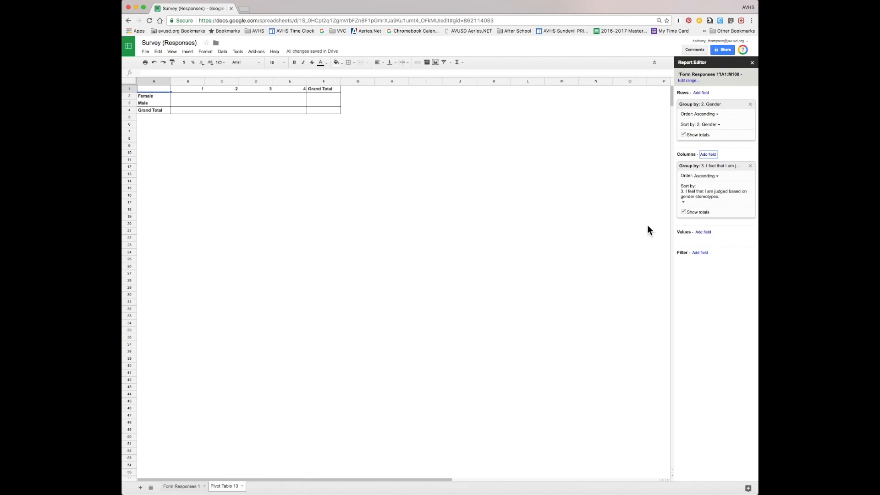
Add question 3 about gender stereotypes as the values field and summarize it by COUNT
click(702, 232)
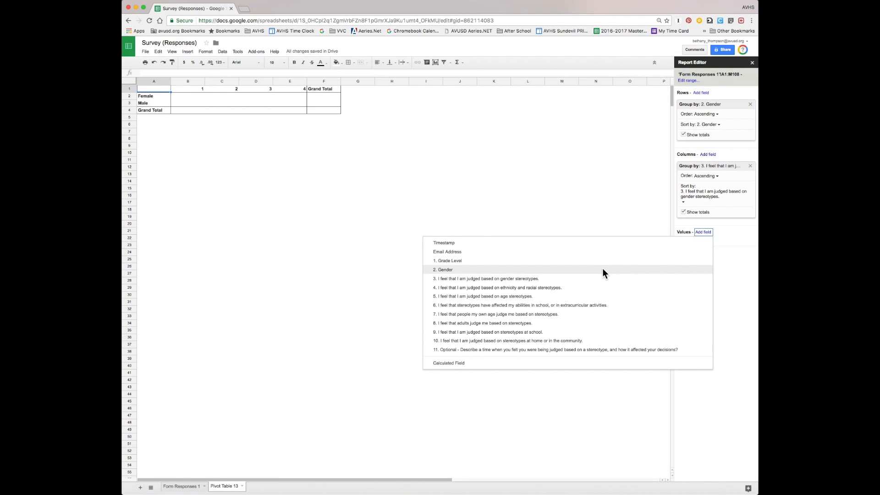
click(531, 278)
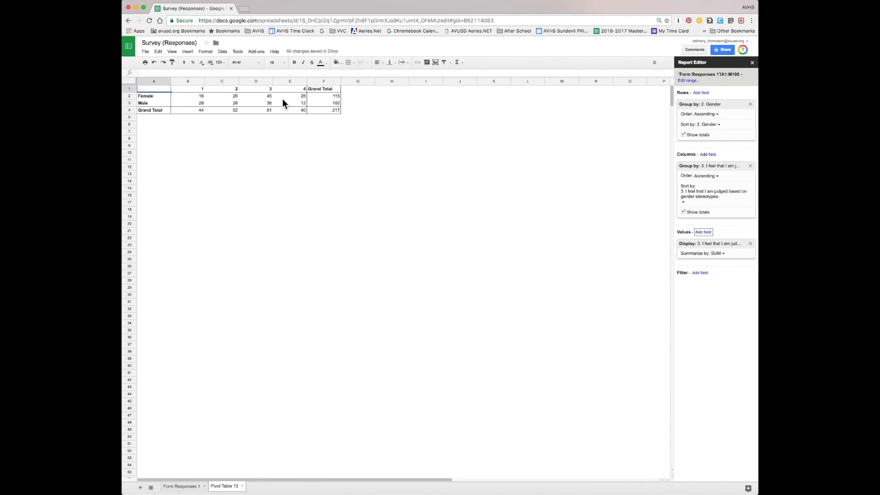
click(723, 253)
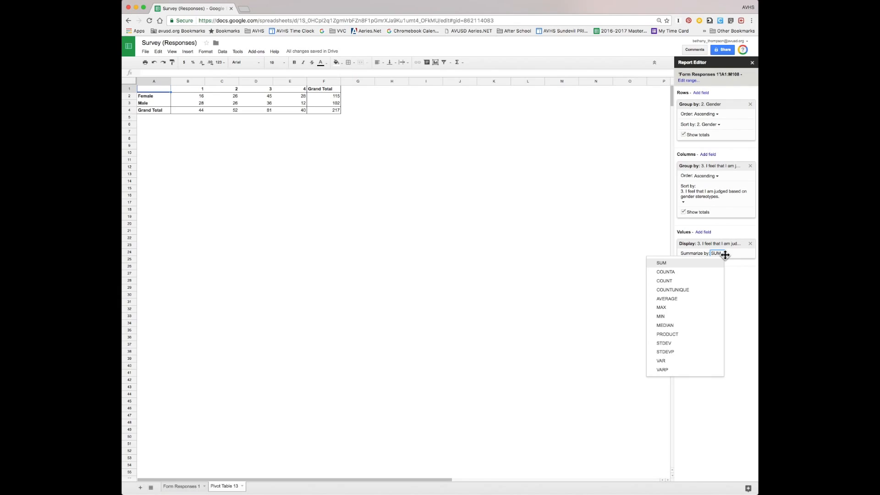
click(701, 277)
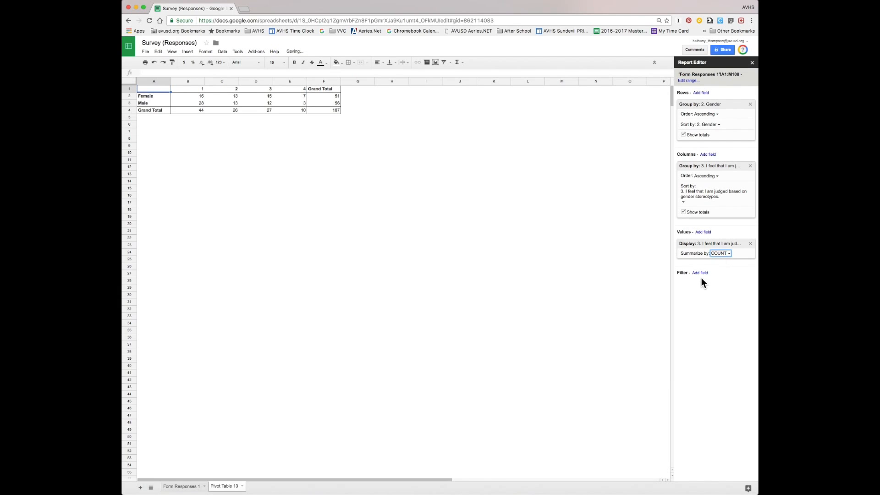
click(218, 96)
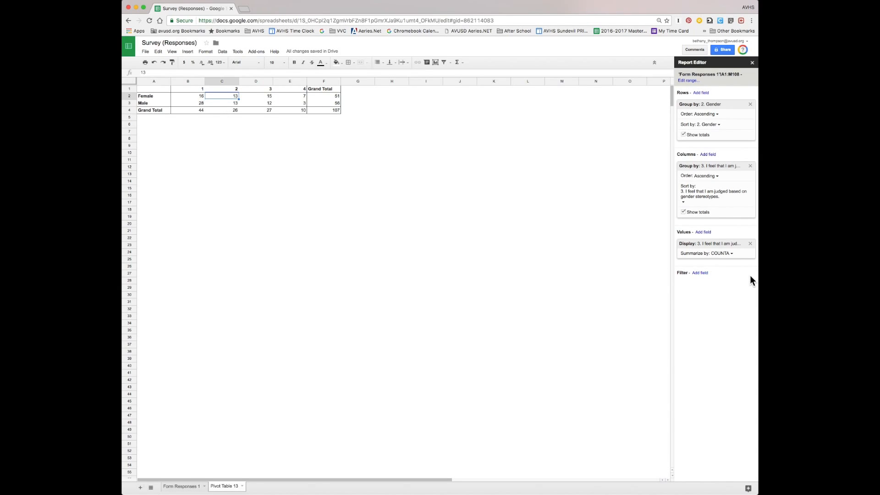
click(730, 253)
click(706, 279)
Add a 1. Grade Level filter showing only 9th grade
click(699, 273)
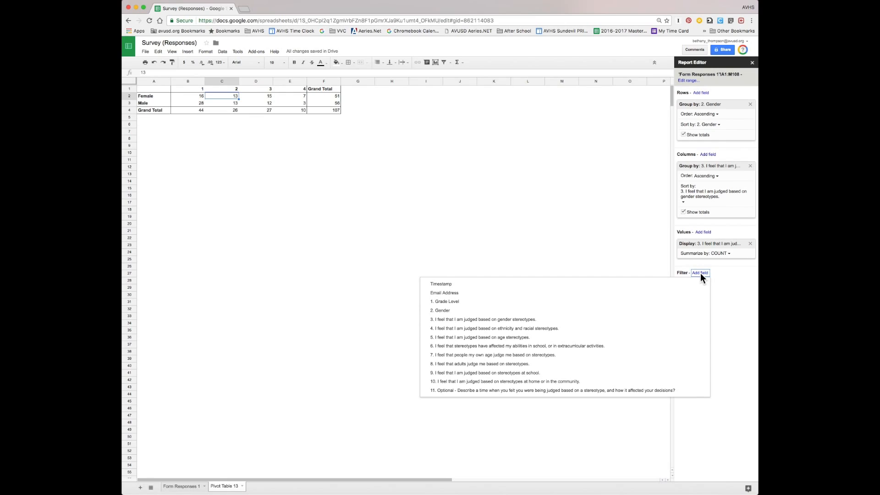
click(606, 301)
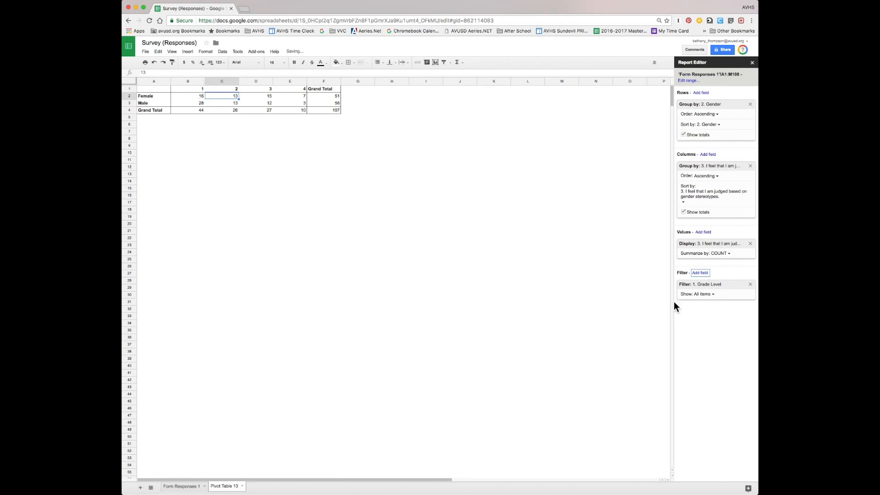
click(708, 294)
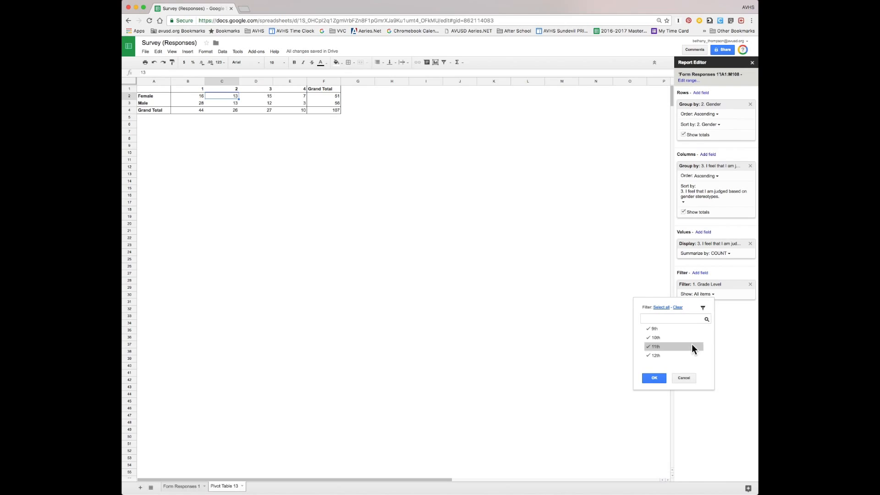
click(649, 338)
click(648, 346)
click(648, 355)
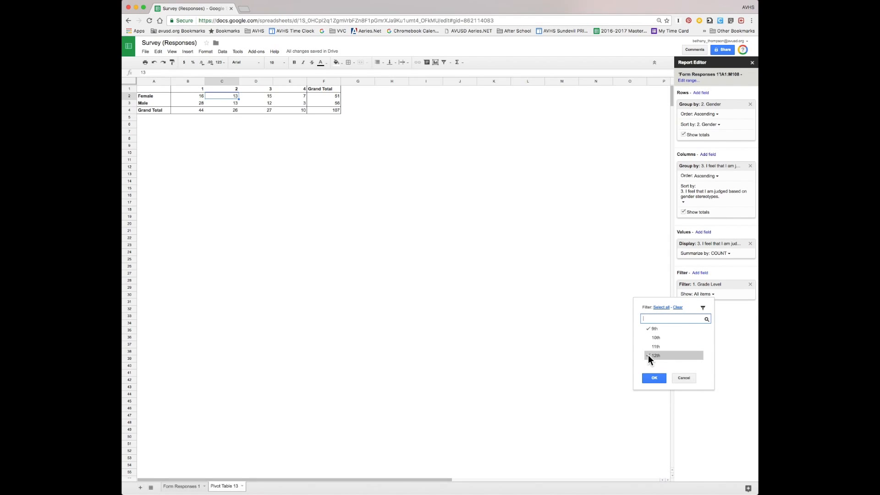
click(654, 378)
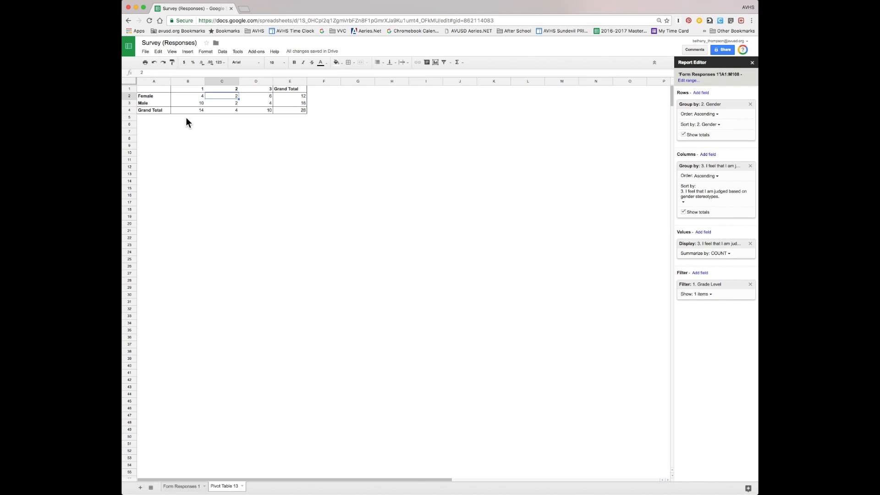
click(710, 294)
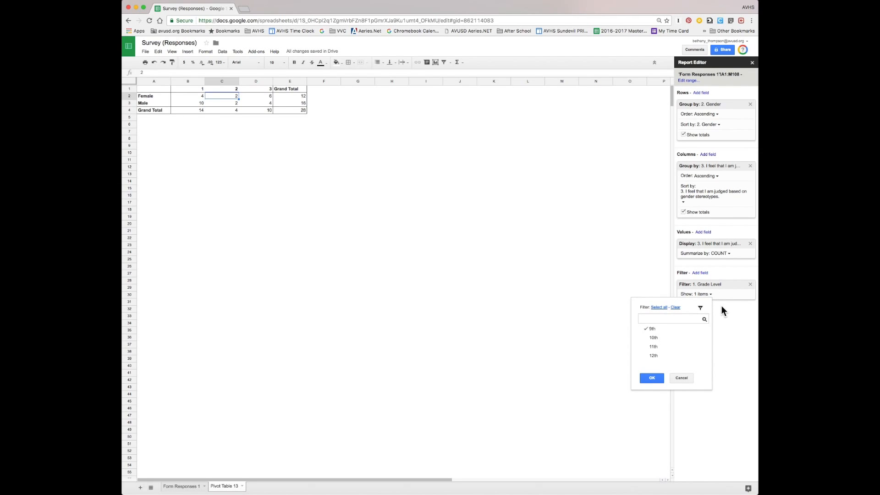
click(729, 294)
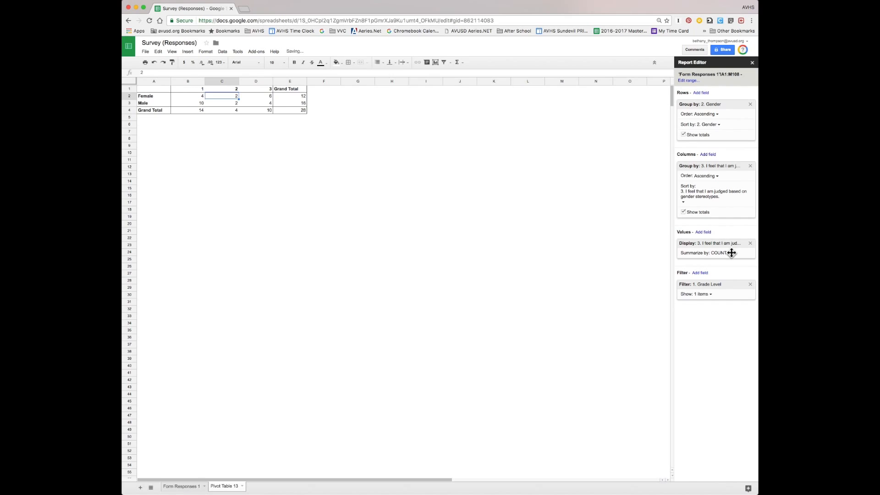
click(729, 253)
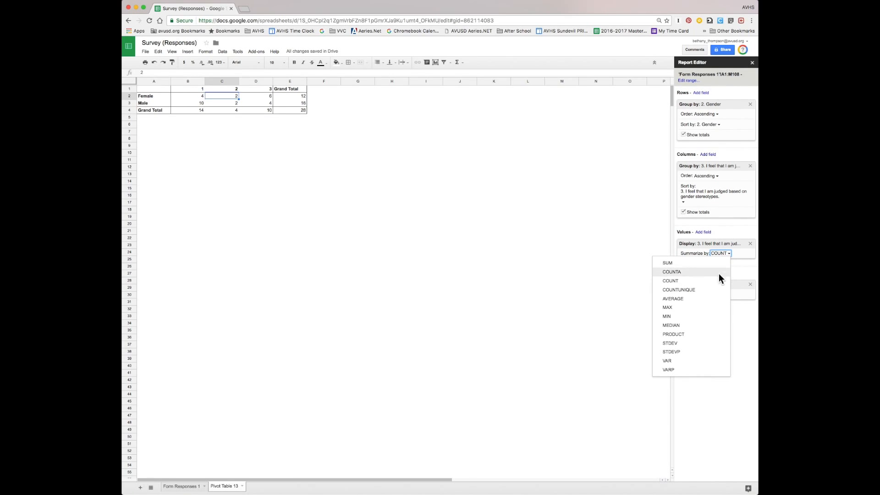
click(726, 202)
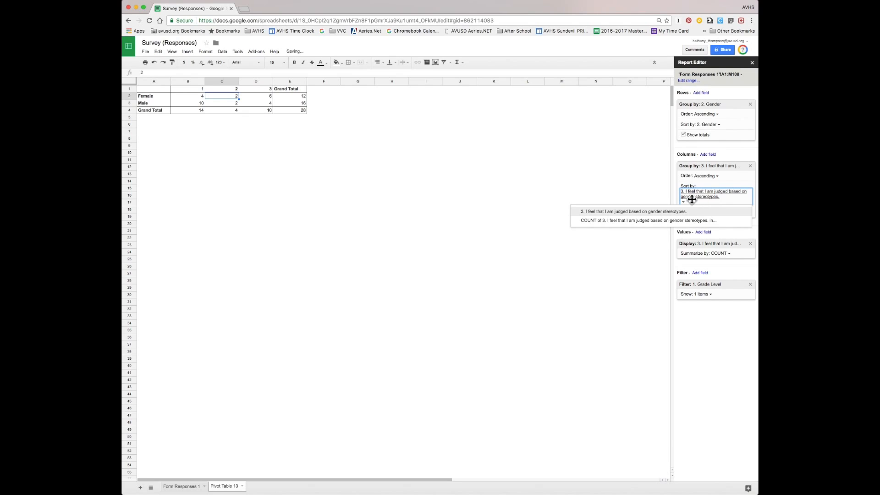
click(727, 133)
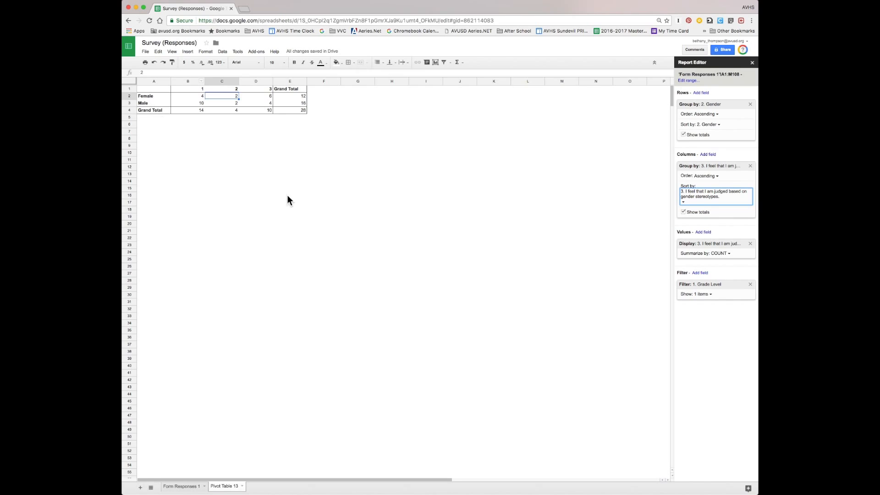
Set the Grade Level filter to show all grades again
click(709, 294)
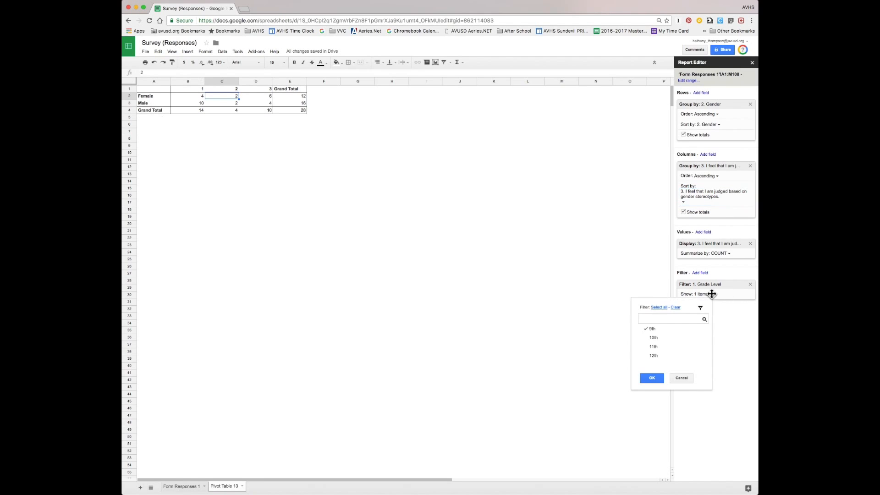
click(646, 337)
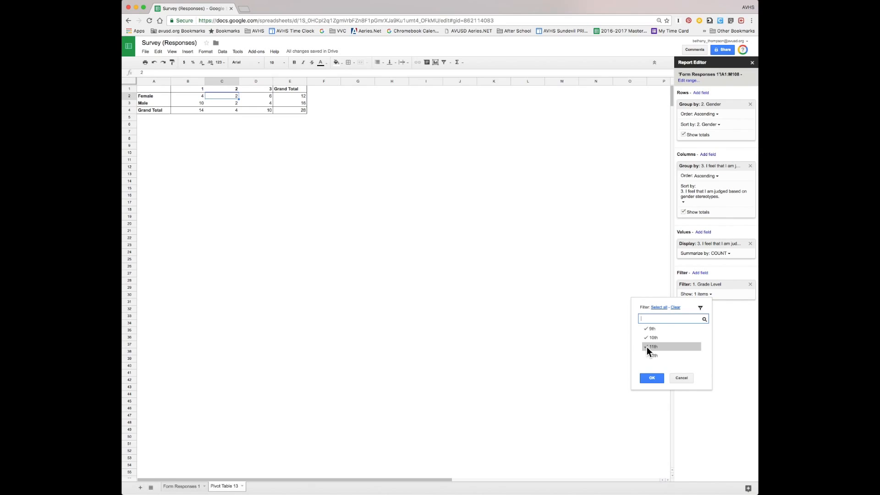
click(647, 355)
click(650, 377)
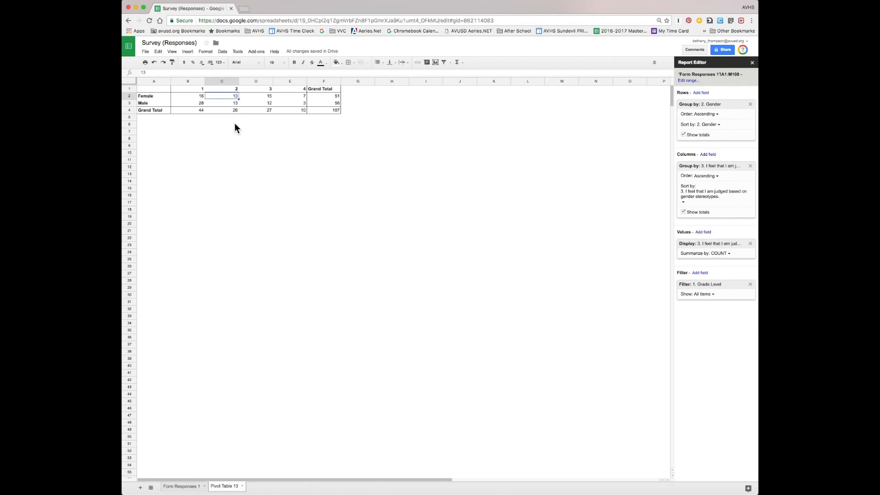
Create a second pivot table from the responses with rows grouped by 1. Grade Level
click(197, 485)
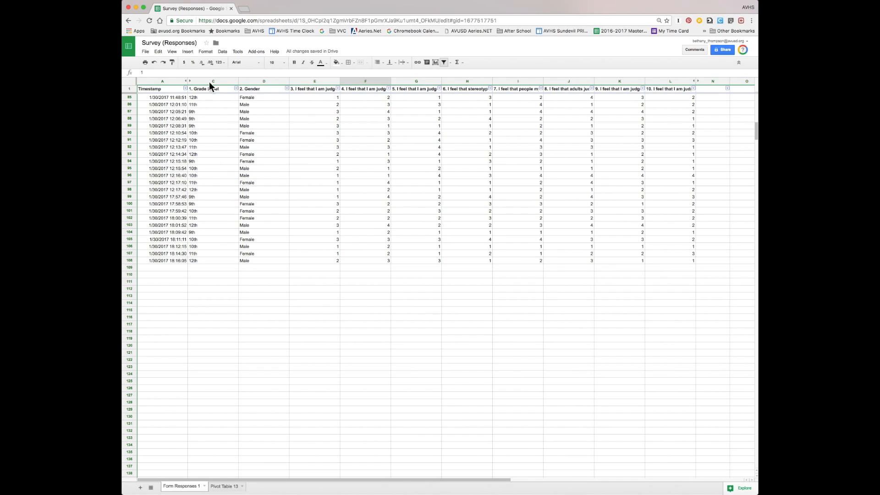
click(222, 51)
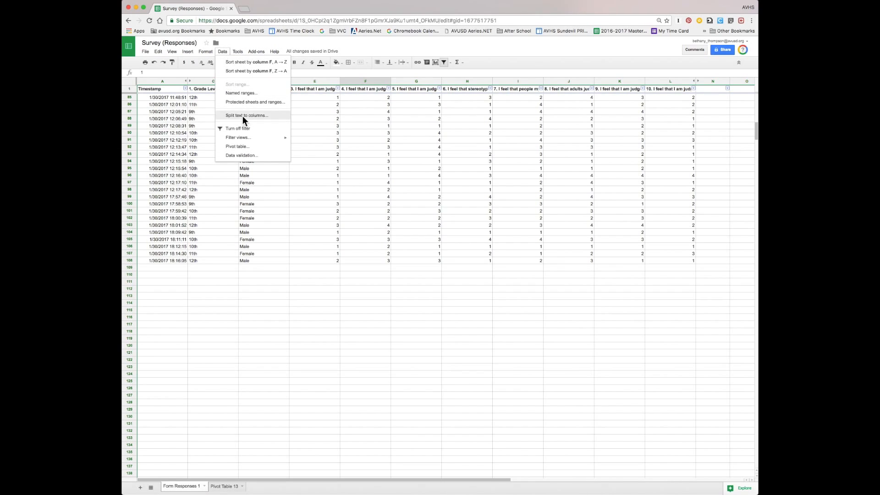
click(248, 145)
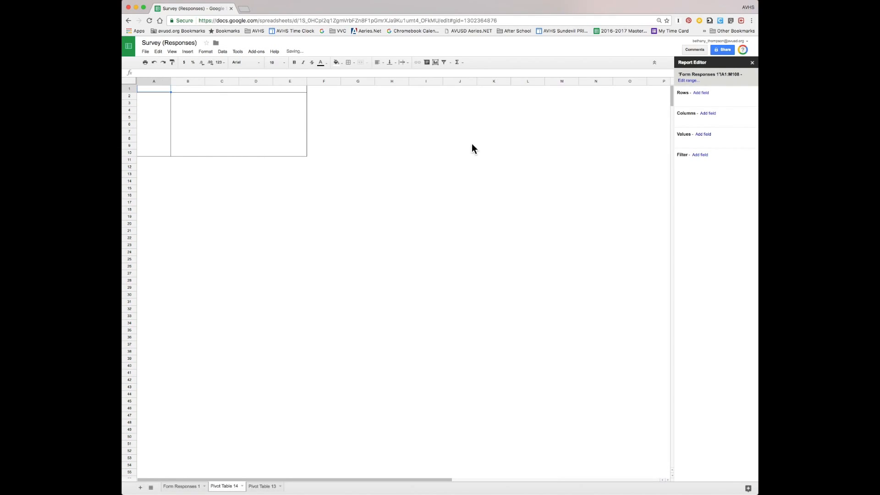
click(700, 92)
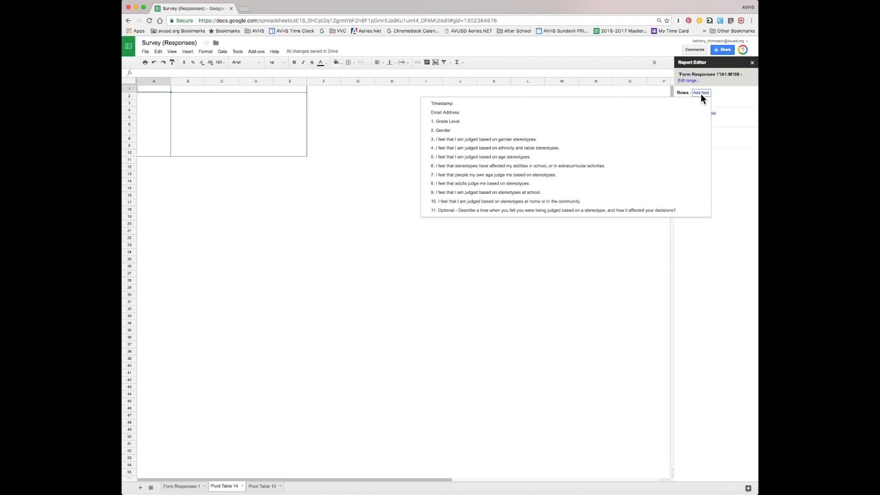
click(653, 120)
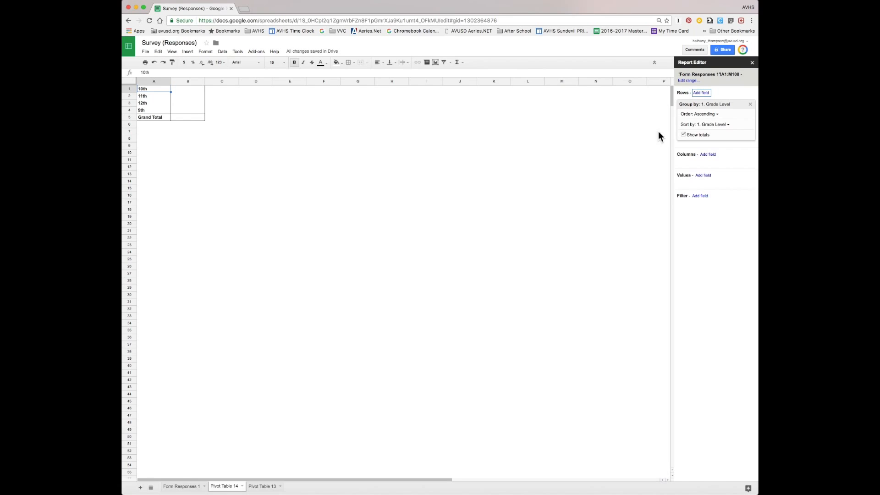
Add question 3 about gender stereotypes as both the columns field and the values field
click(707, 154)
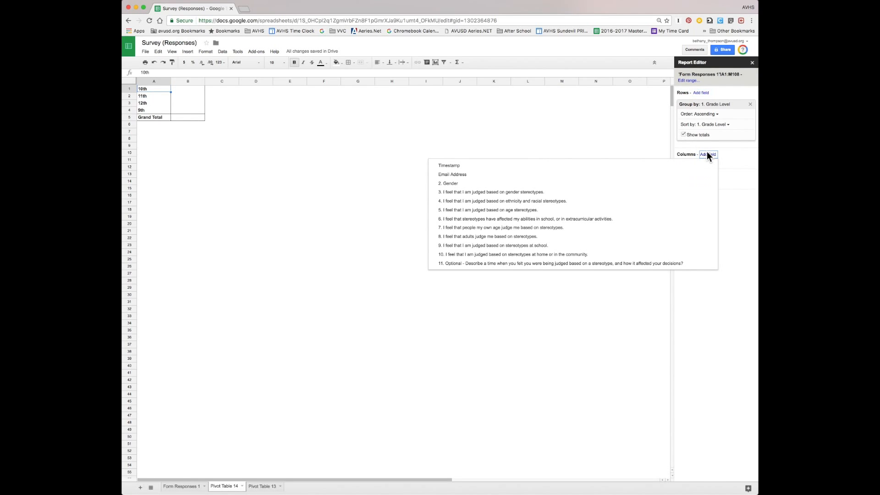
click(643, 192)
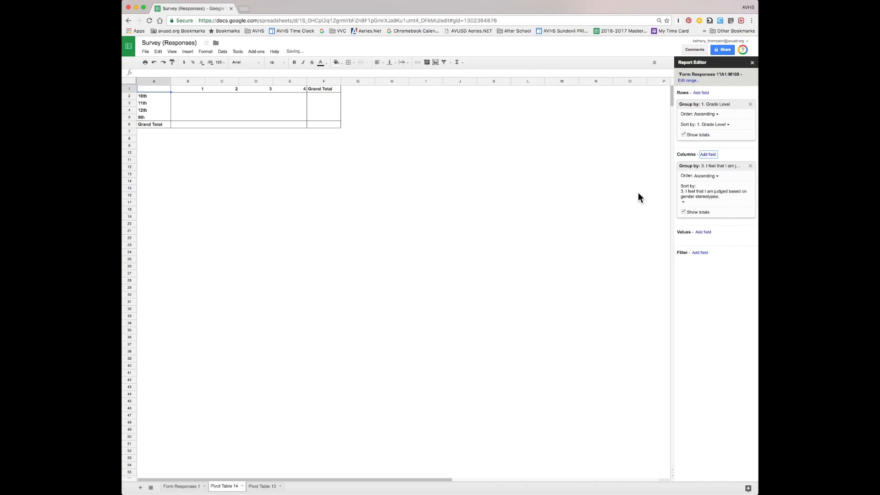
click(703, 233)
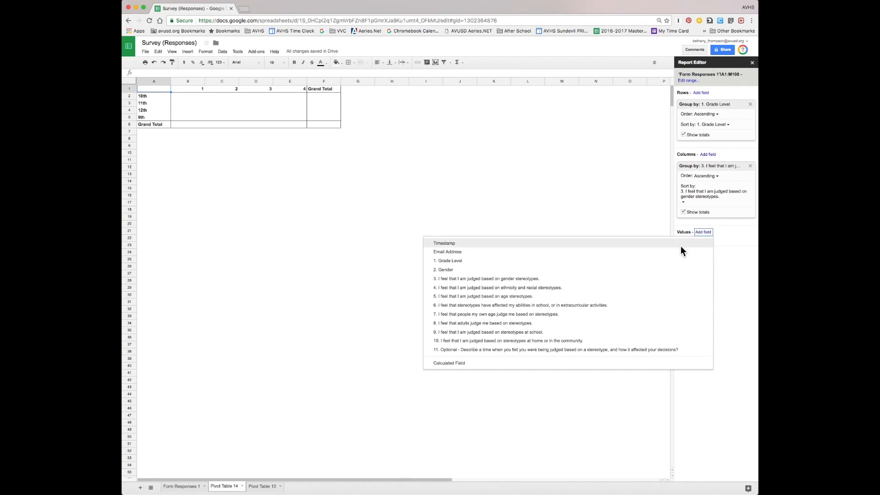
click(638, 279)
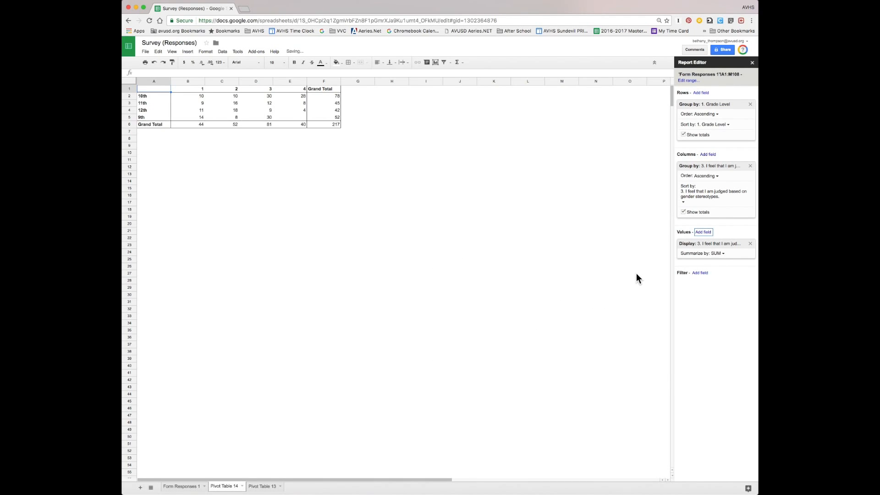
Set the pivot table values to summarize by COUNT
click(718, 253)
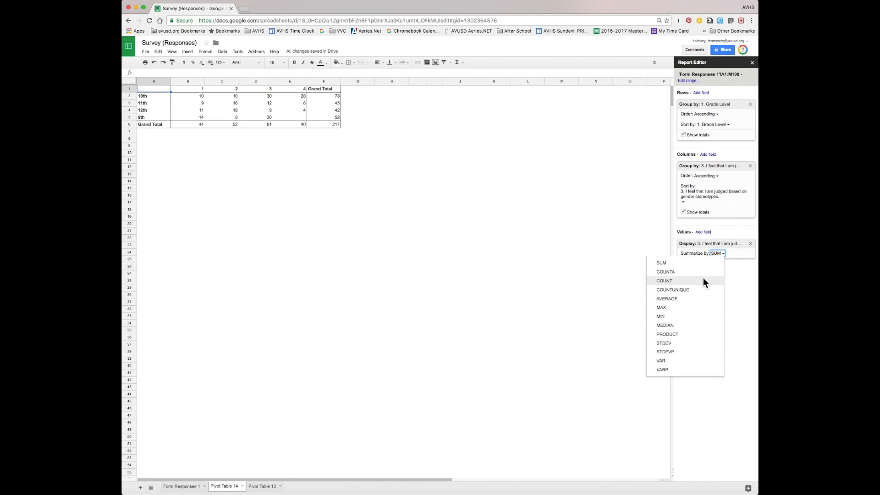
click(702, 278)
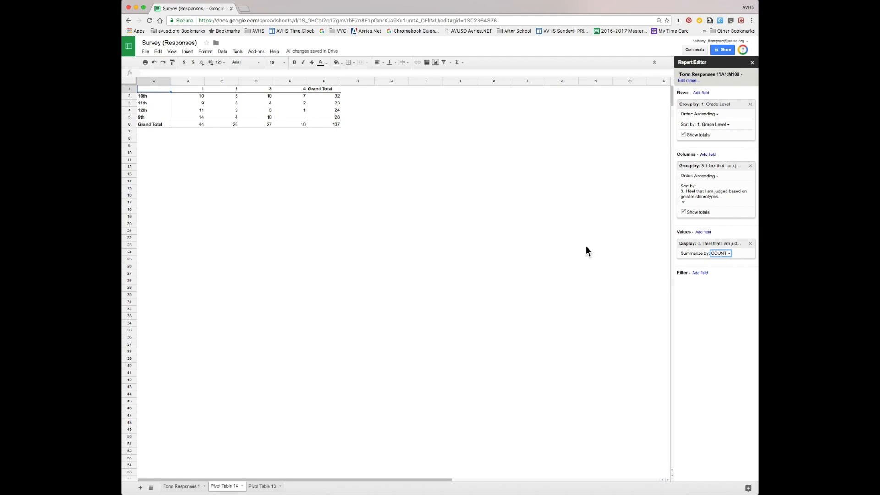
Add a 2. Gender filter showing only Female responses
click(702, 273)
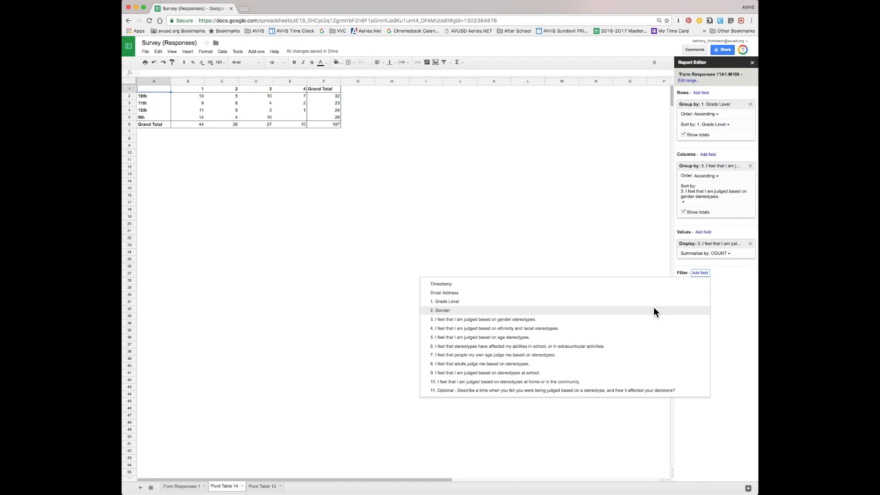
click(653, 311)
click(708, 294)
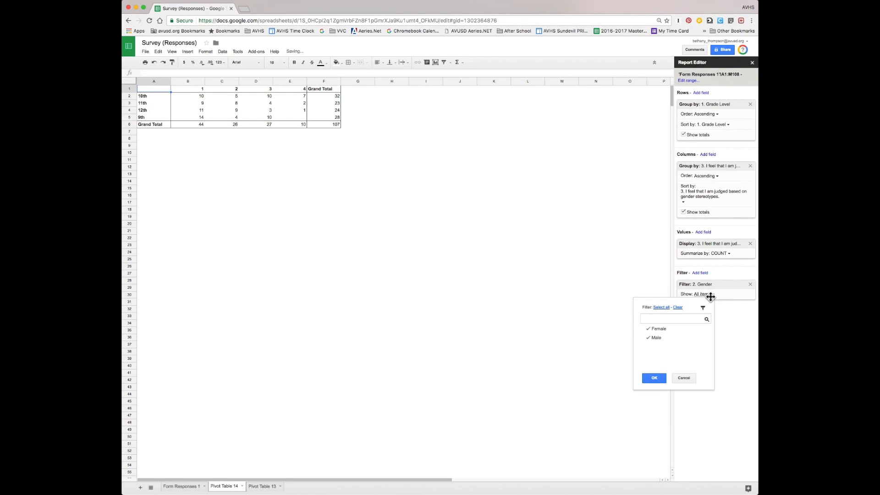
click(645, 336)
click(653, 377)
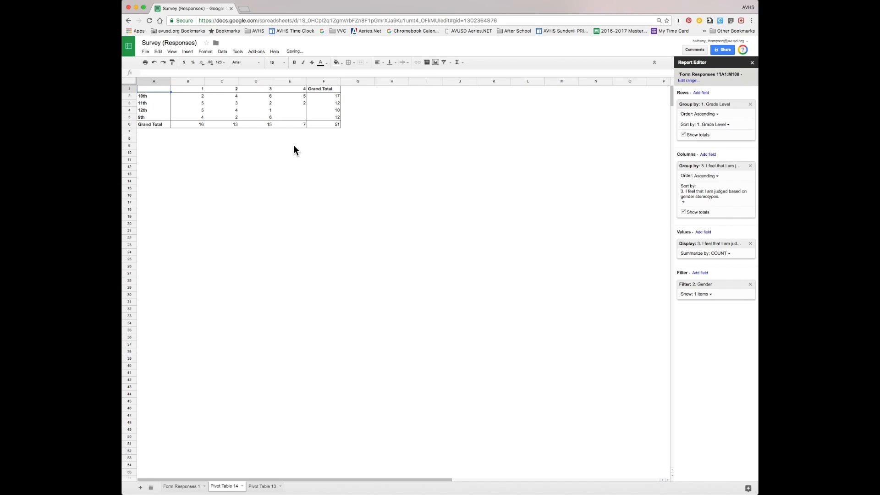
Change the Gender filter to show only Male responses
click(708, 294)
click(644, 336)
click(644, 328)
click(655, 380)
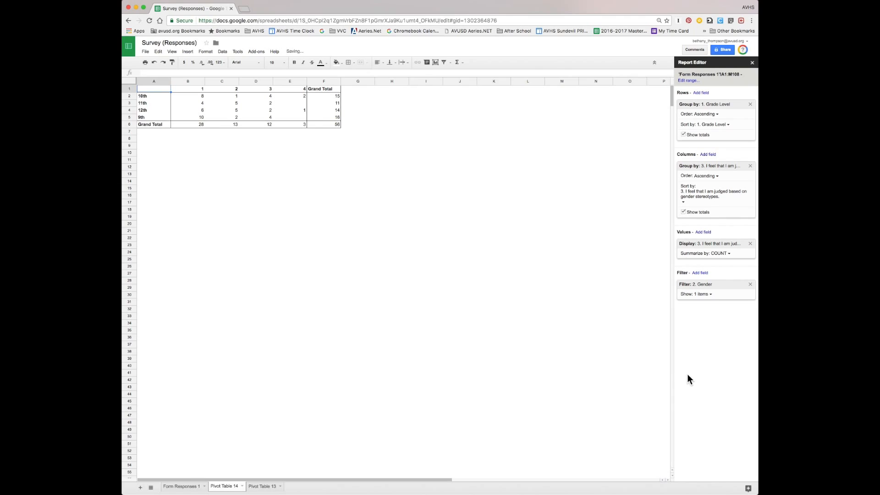